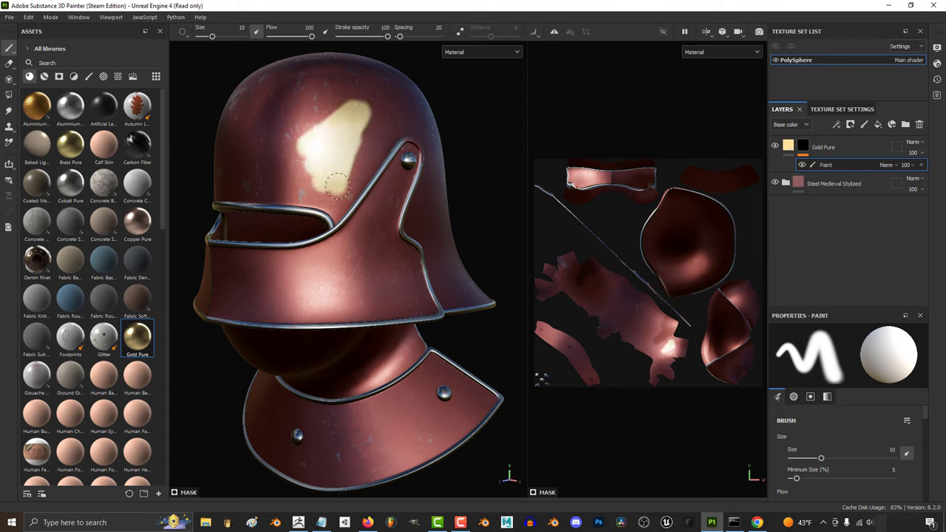
Step: Set up a larger, softer paint brush with reduced flow
key(ctrl+z)
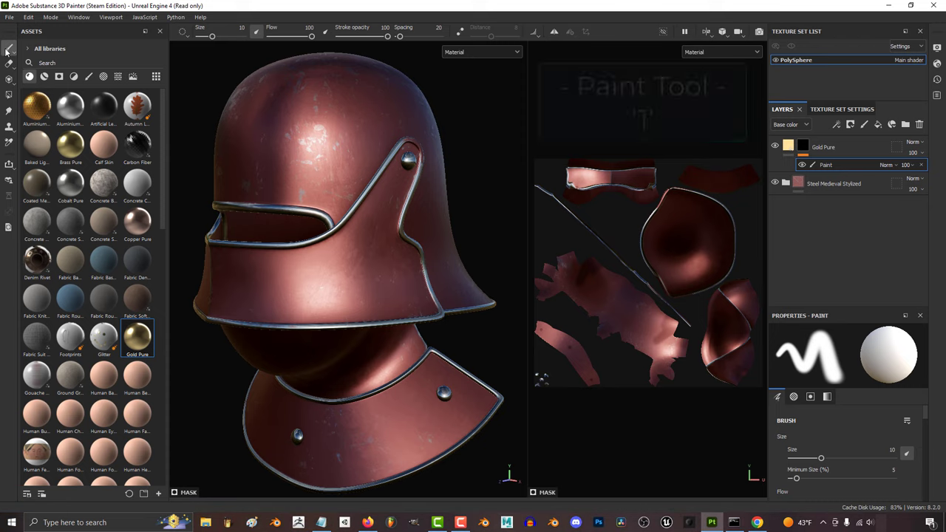
mouse_move(354, 270)
ctrl+right_down()
mouse_move(325, 274)
mouse_move(359, 266)
ctrl+right_up()
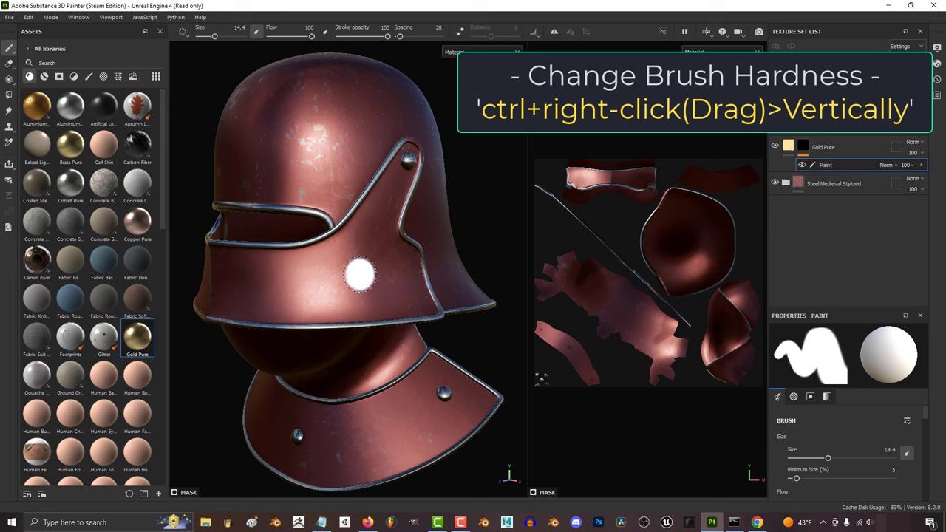
ctrl+right_drag(360, 275, 360, 285)
mouse_move(351, 276)
ctrl+mouse_down()
mouse_move(325, 275)
mouse_move(385, 275)
ctrl+mouse_up()
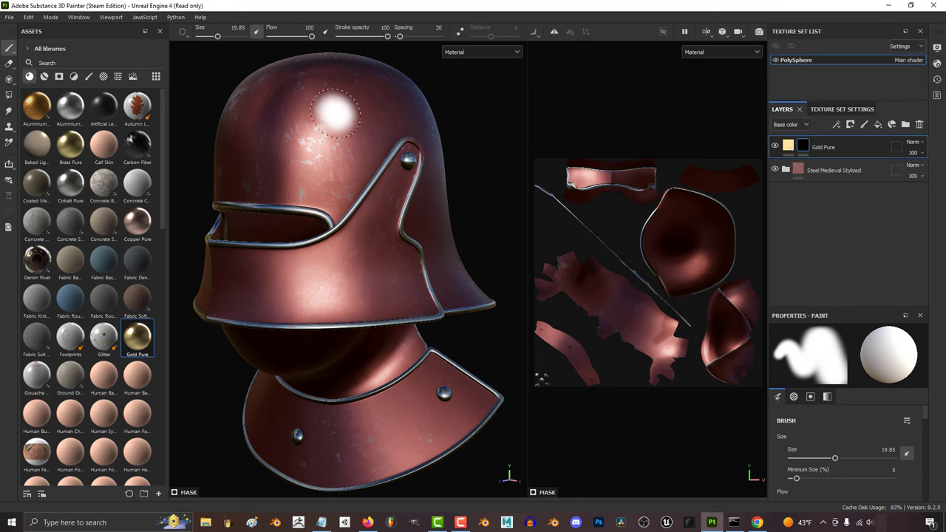
Step: Paint a faint low-flow gold patch on the upper-left helmet
mouse_move(335, 113)
mouse_down()
mouse_move(275, 153)
mouse_move(333, 158)
mouse_up()
key(ctrl+z)
mouse_move(361, 284)
ctrl+mouse_down()
mouse_move(347, 285)
mouse_move(358, 287)
mouse_move(351, 296)
ctrl+mouse_up()
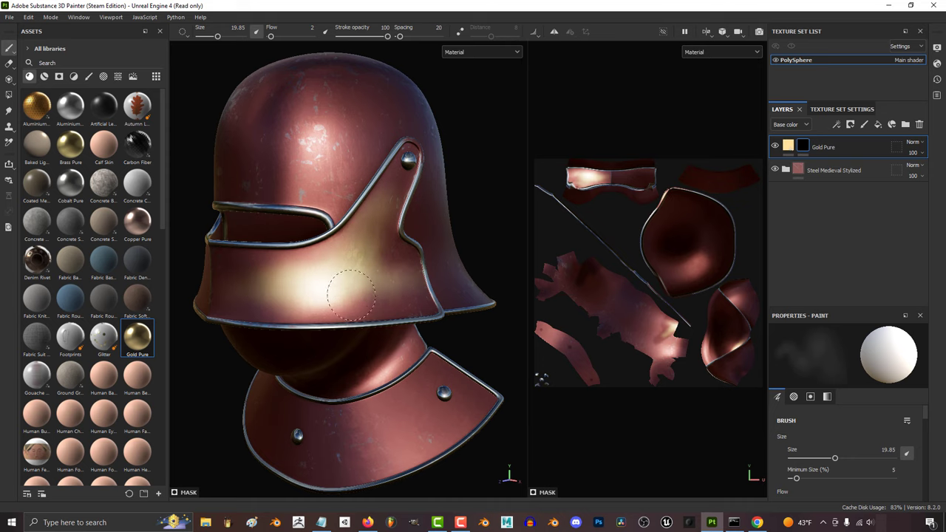
mouse_move(245, 141)
mouse_down()
mouse_move(237, 158)
mouse_move(327, 143)
mouse_up()
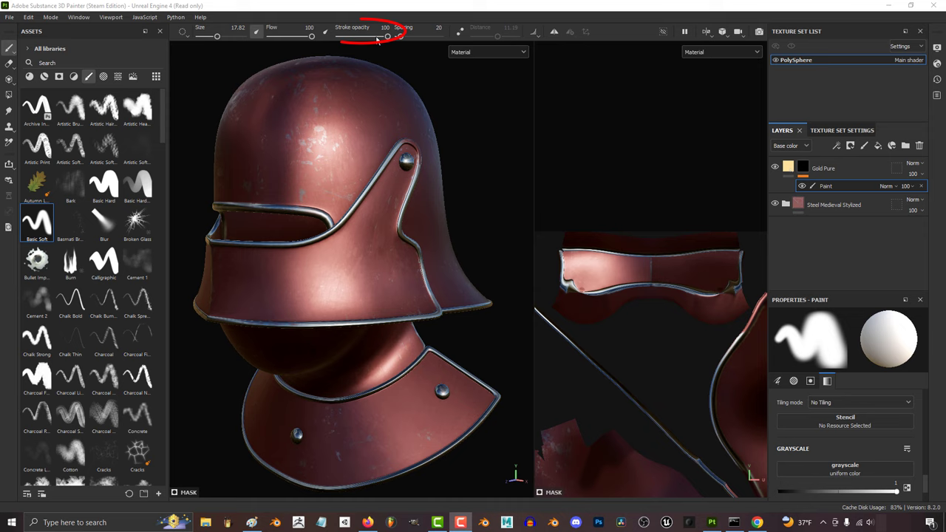
Step: Test stroke opacity 7 with a faint gold cheek patch, then undo it
drag(387, 36, 342, 37)
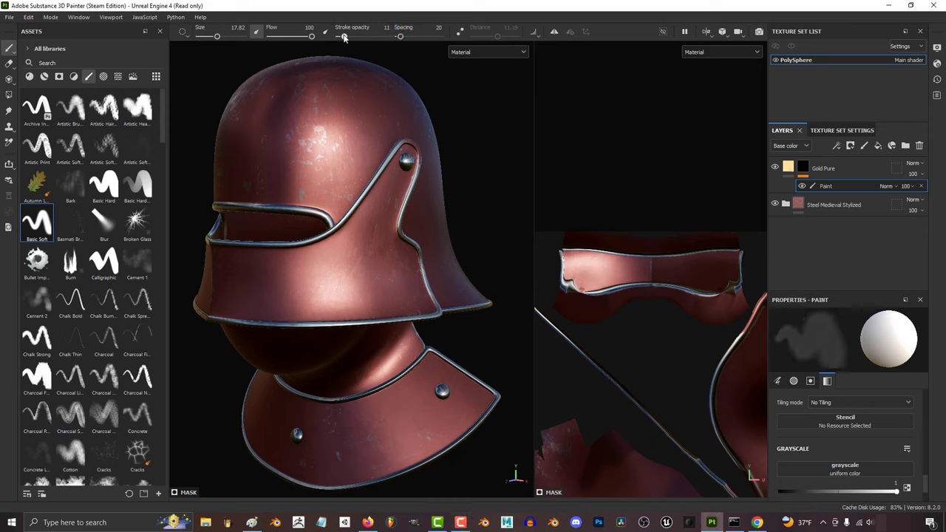
drag(260, 284, 284, 281)
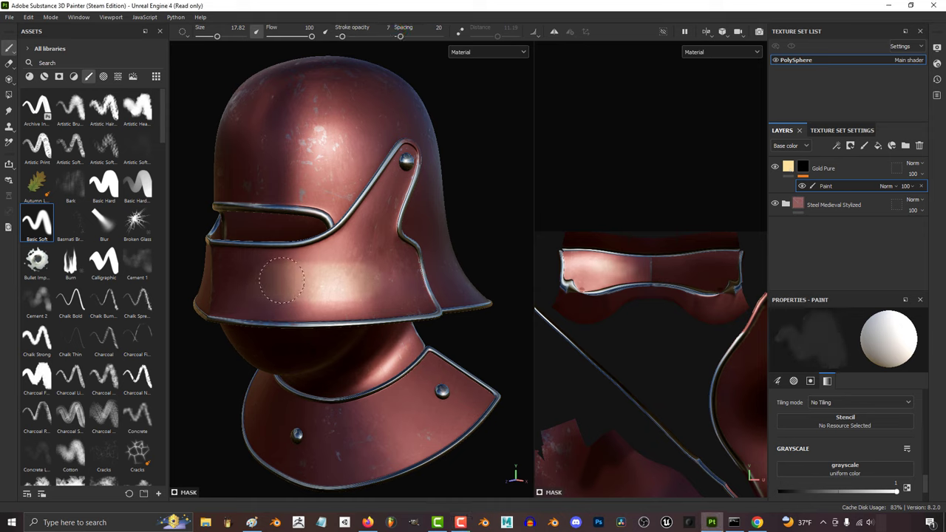
key(ctrl+z)
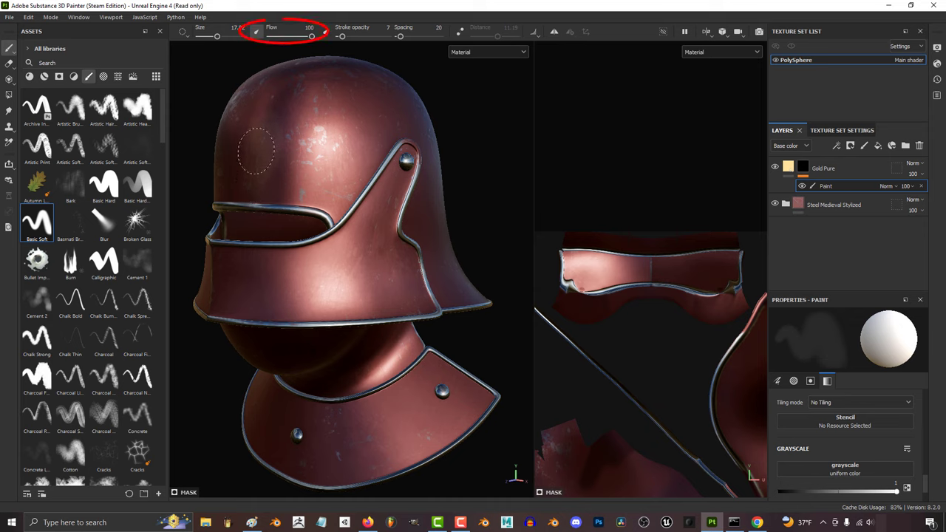
Step: Paint soft gold patches on the upper helmet at flow 2, then undo them
drag(311, 36, 271, 36)
mouse_move(384, 95)
mouse_down()
mouse_move(233, 176)
mouse_move(257, 141)
mouse_move(395, 95)
mouse_move(246, 152)
mouse_up()
drag(373, 114, 270, 169)
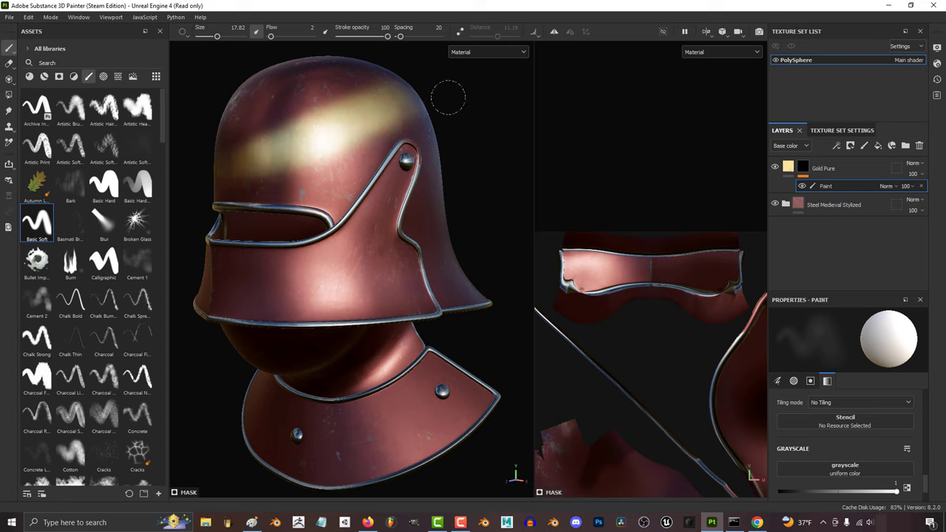
key(ctrl+z)
Step: Restore full flow and paint a glowing gold stroke across the upper helmet
drag(270, 36, 342, 35)
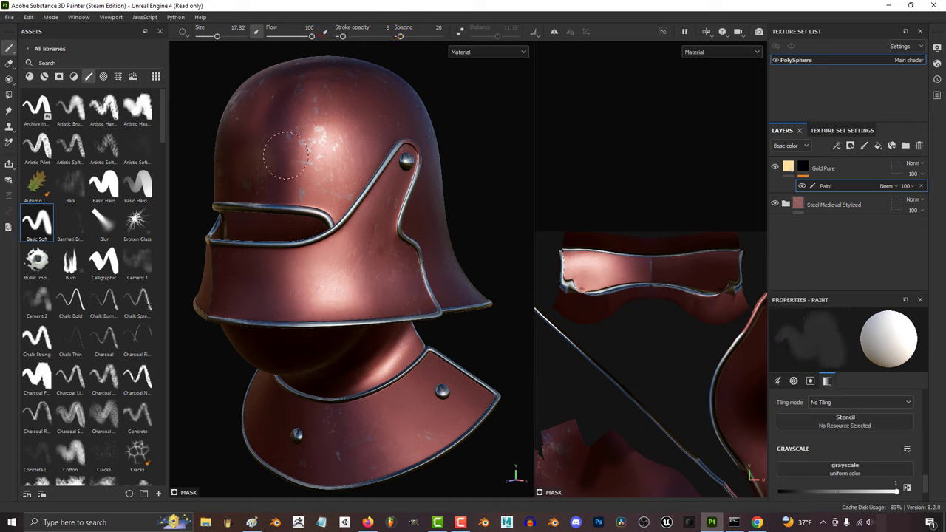
drag(270, 164, 279, 150)
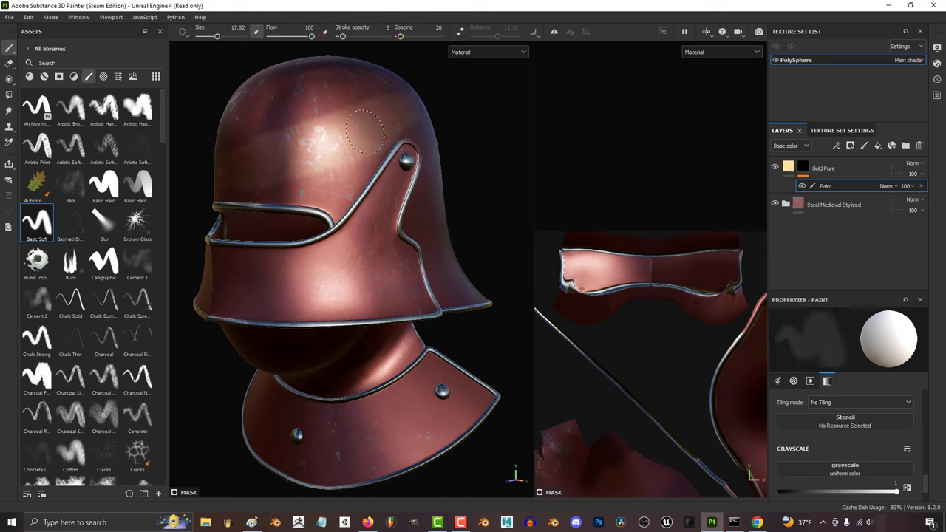
key(ctrl+z)
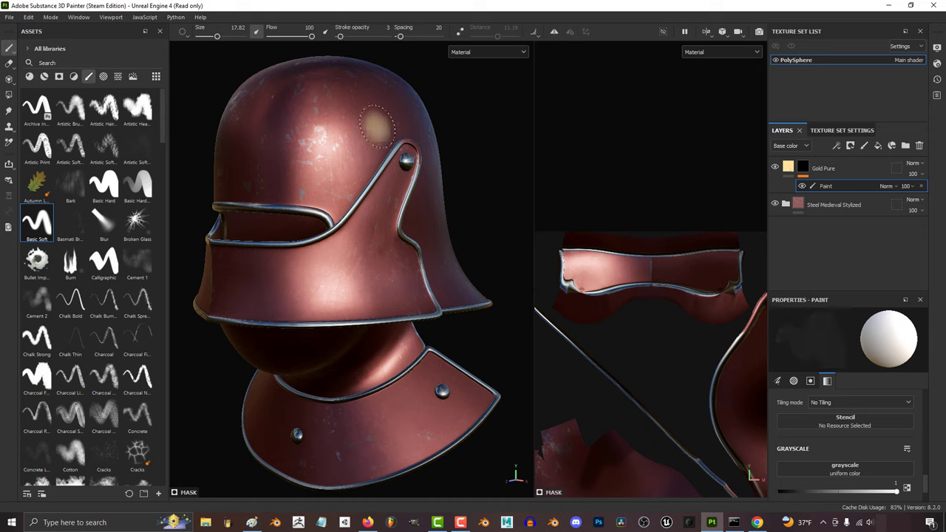
drag(343, 77, 389, 107)
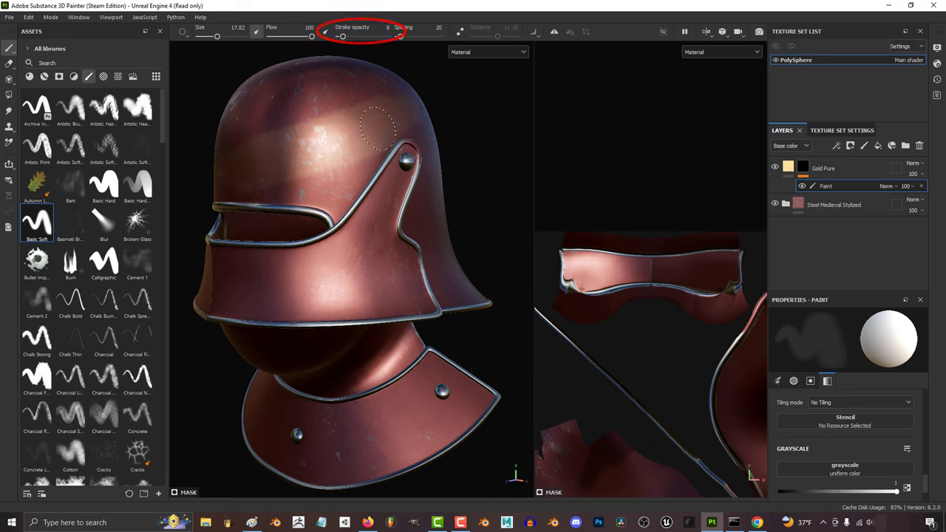
mouse_move(399, 90)
mouse_down()
mouse_move(259, 158)
mouse_move(430, 102)
mouse_move(395, 120)
mouse_up()
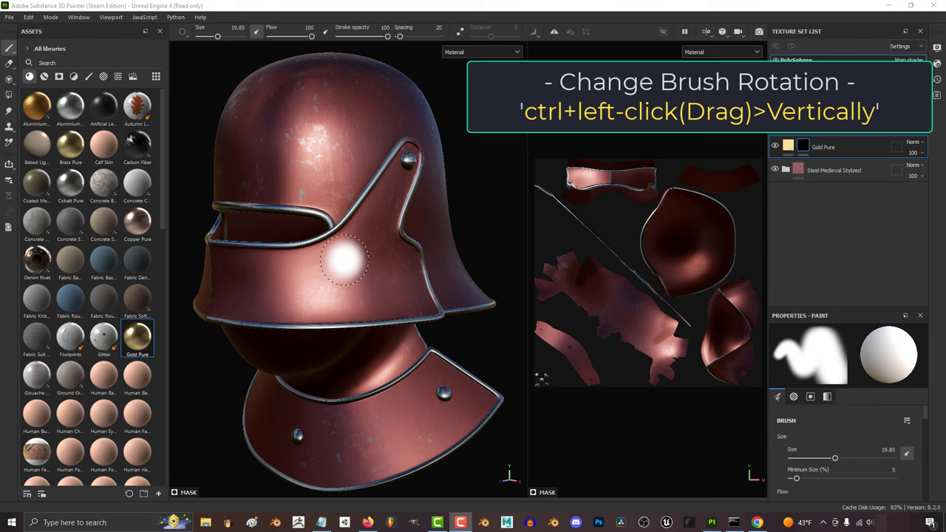
Step: Give the brush an arrow-shaped alpha from the brush properties
right_click(358, 262)
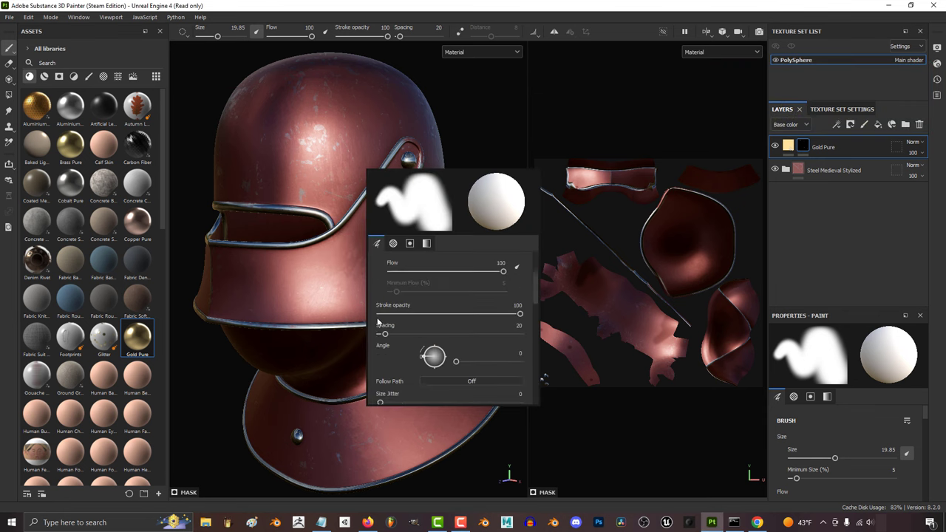
scroll(378, 322, down, 2)
click(393, 243)
click(385, 349)
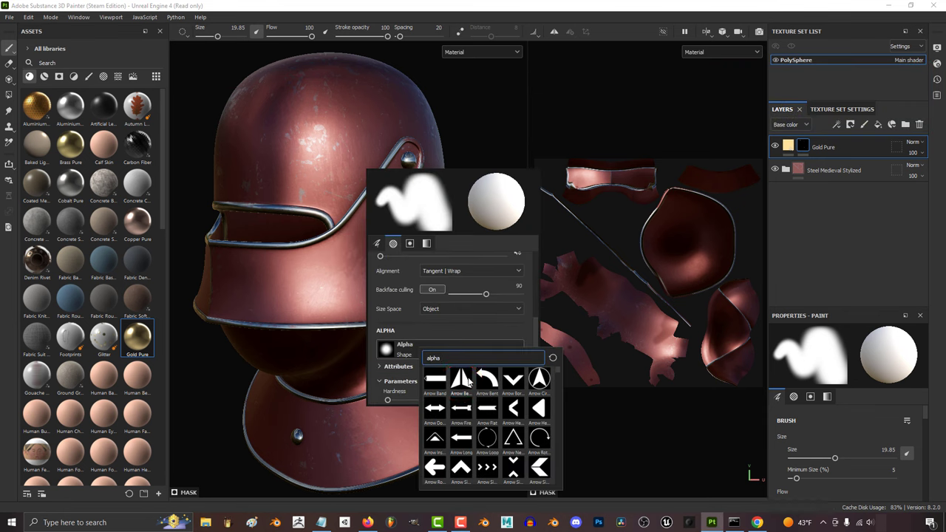
click(461, 379)
Step: Stamp and rotate gold arrows on the helmet, then undo the stamps
click(327, 145)
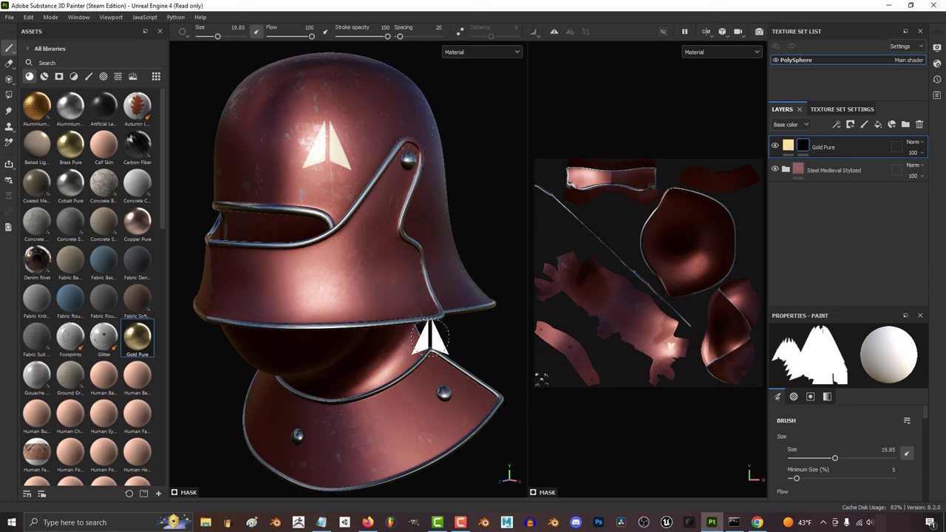
click(366, 268)
drag(364, 269, 318, 285)
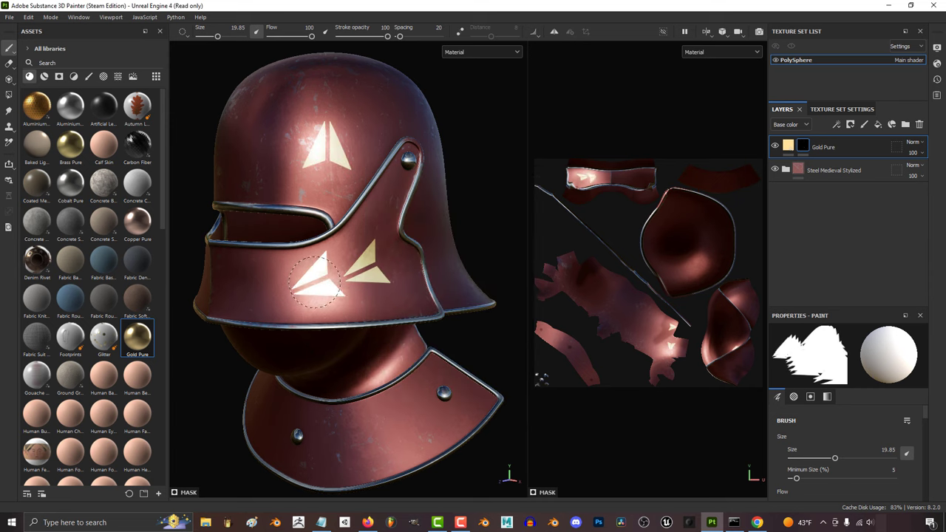
key(ctrl+z)
key(ctrl+z)
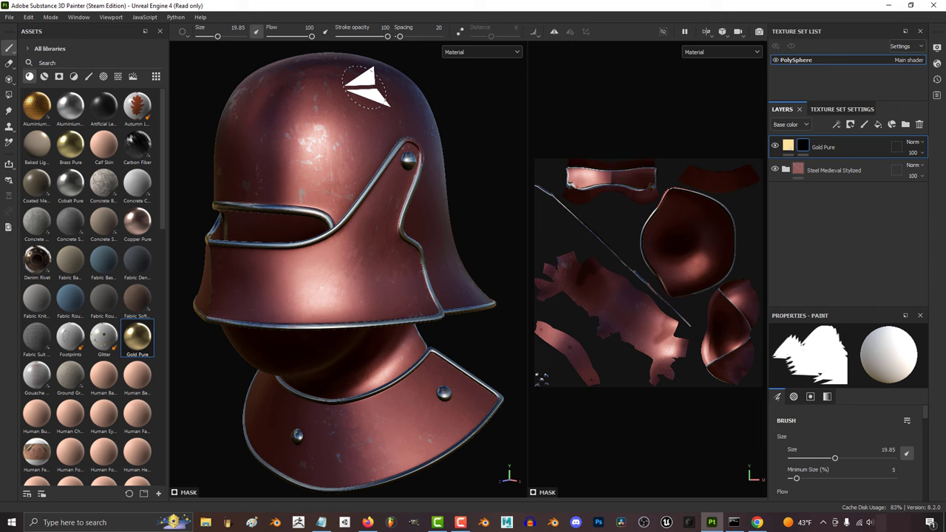
Step: Paint straight gold arrow-stamp lines across the dome and along the UV strip
click(383, 100)
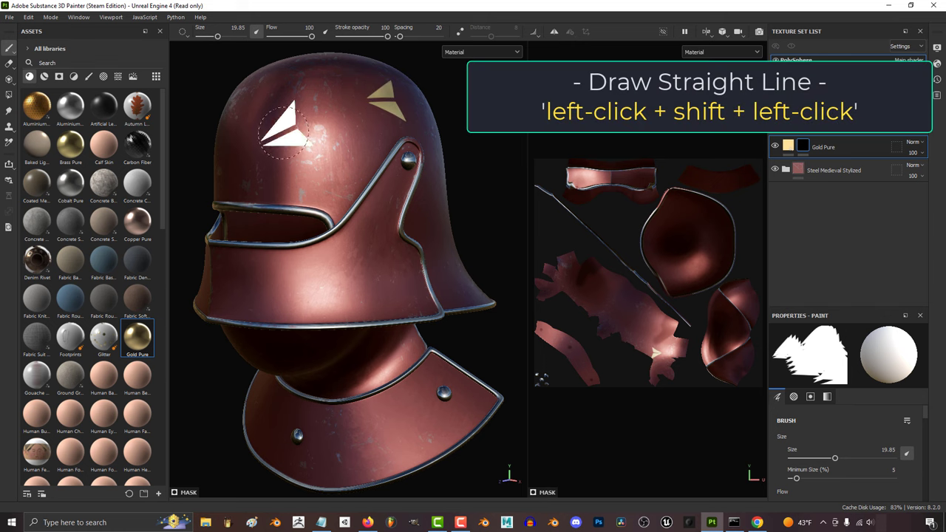
shift+click(249, 163)
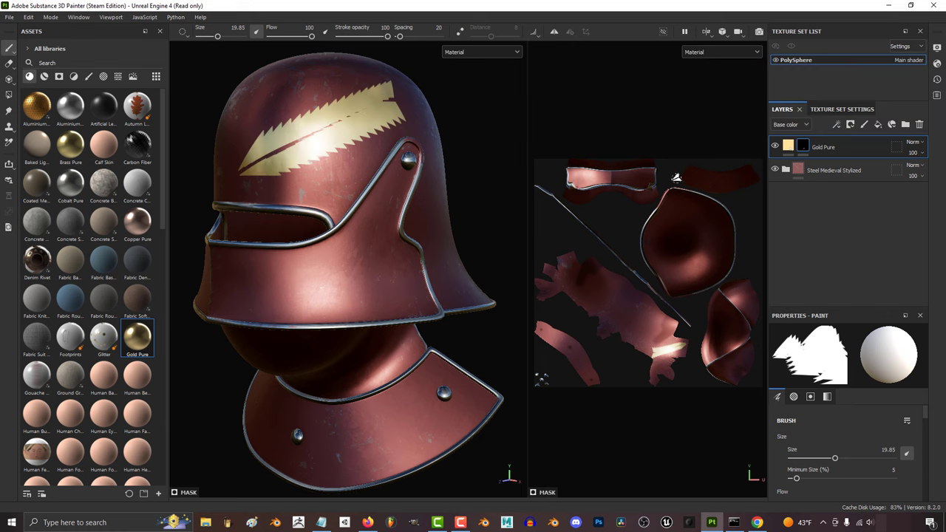
scroll(643, 176, up, 3)
scroll(675, 285, up, 2)
scroll(713, 235, down, 1)
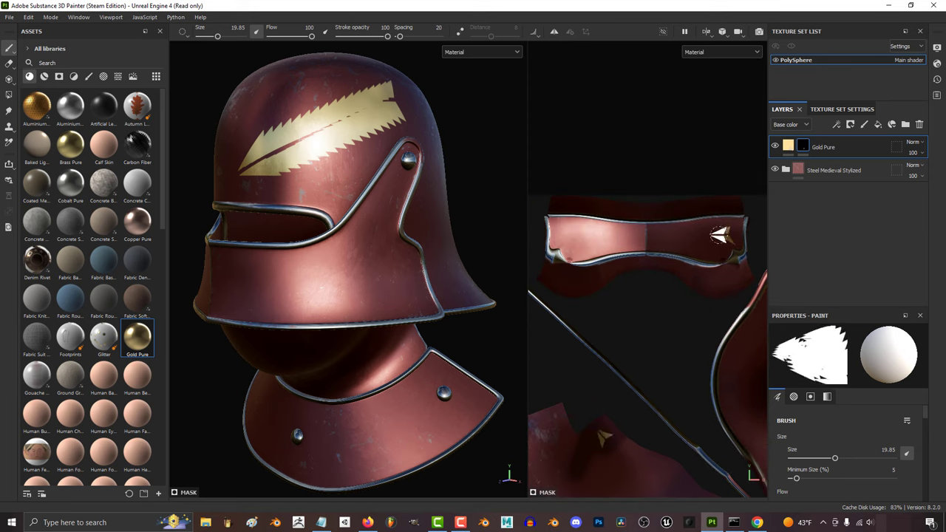
shift+click(565, 233)
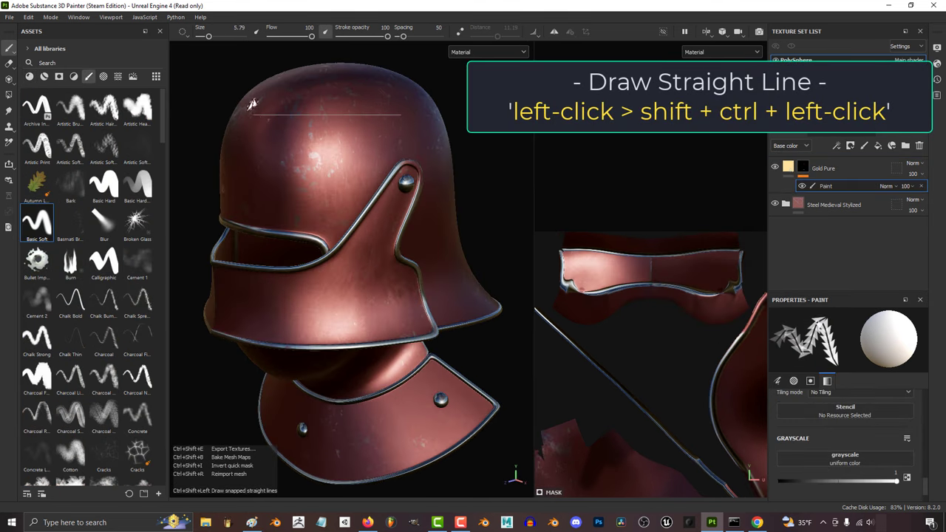
Step: Paint a snapped straight arrow-stamp line along the helmet's lower band
ctrl+shift+click(252, 113)
ctrl+shift+click(251, 219)
ctrl+shift+click(403, 219)
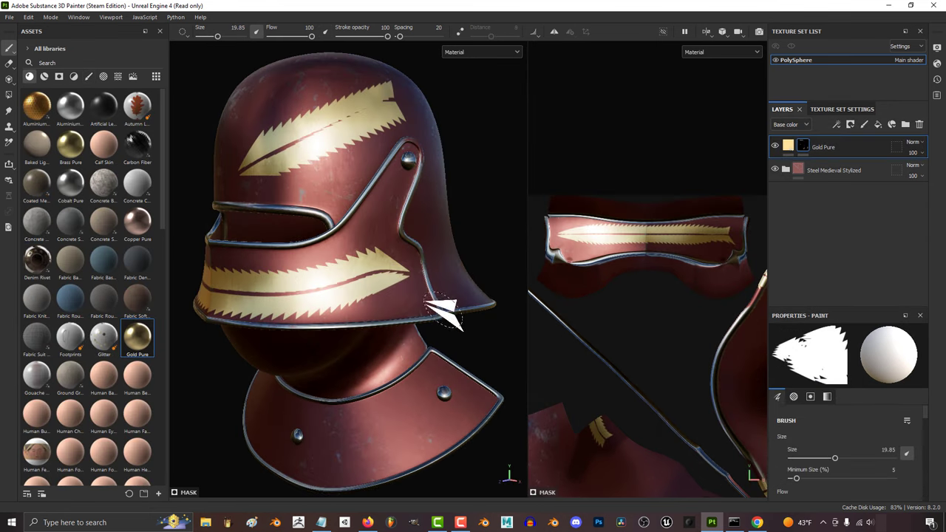
Step: Adjust stroke smoothing, toggle pen pressure for flow and size, and enable lazy mouse
click(534, 32)
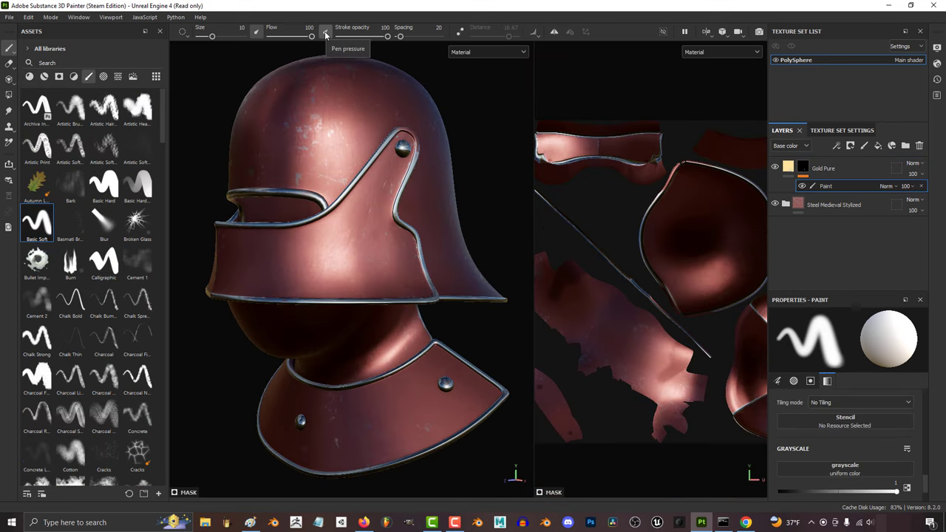
click(326, 34)
click(256, 35)
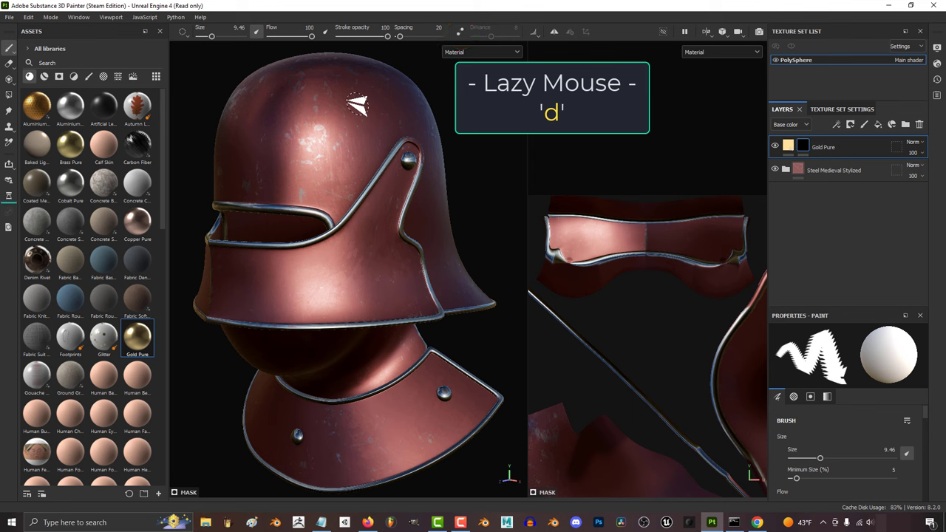
key(d)
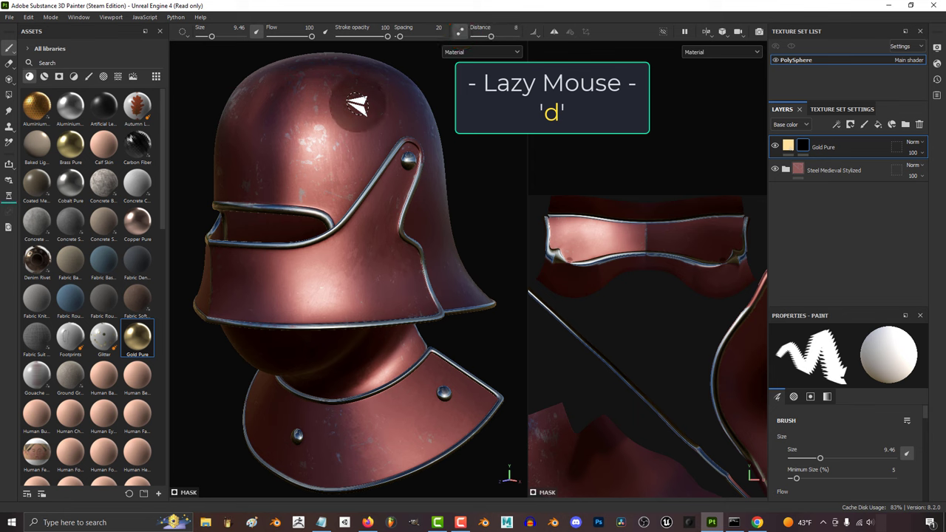
Step: Paint smoothed feather-shaped gold strokes and an S-shaped stroke down the helmet
drag(325, 74, 333, 181)
drag(212, 285, 327, 296)
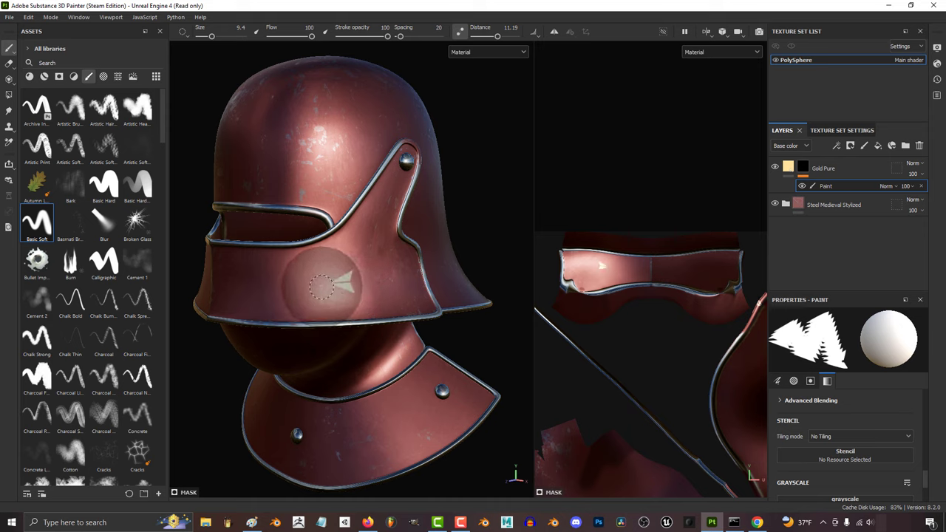
drag(293, 284, 256, 282)
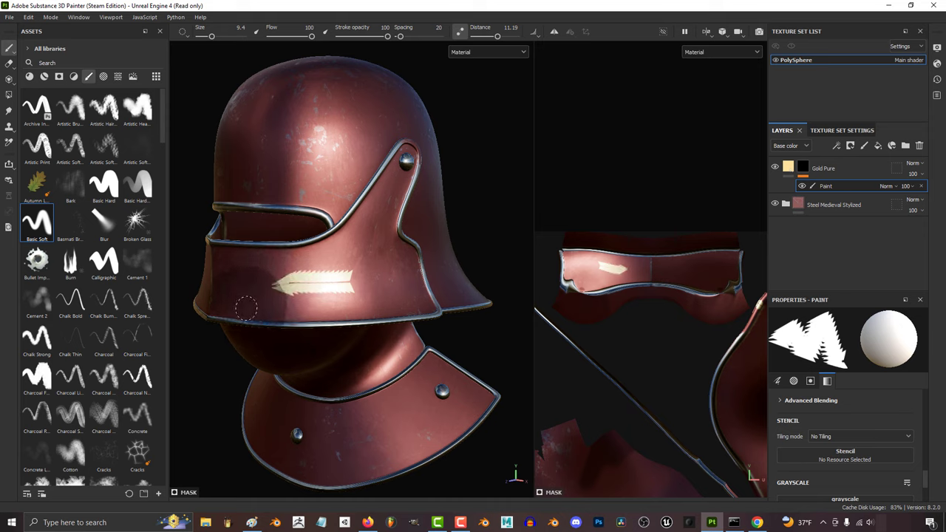
key(ctrl+z)
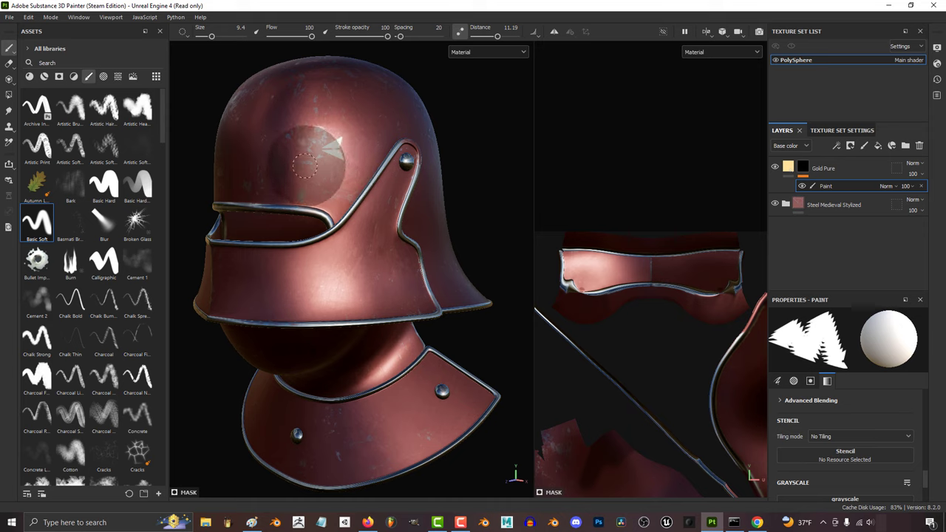
click(299, 142)
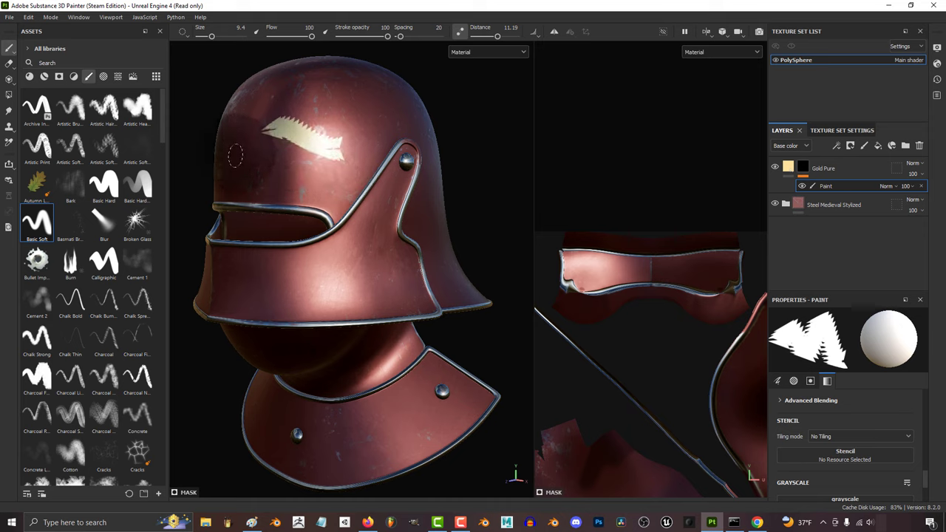
mouse_move(235, 155)
mouse_down()
mouse_move(303, 203)
mouse_move(387, 207)
mouse_move(372, 312)
mouse_up()
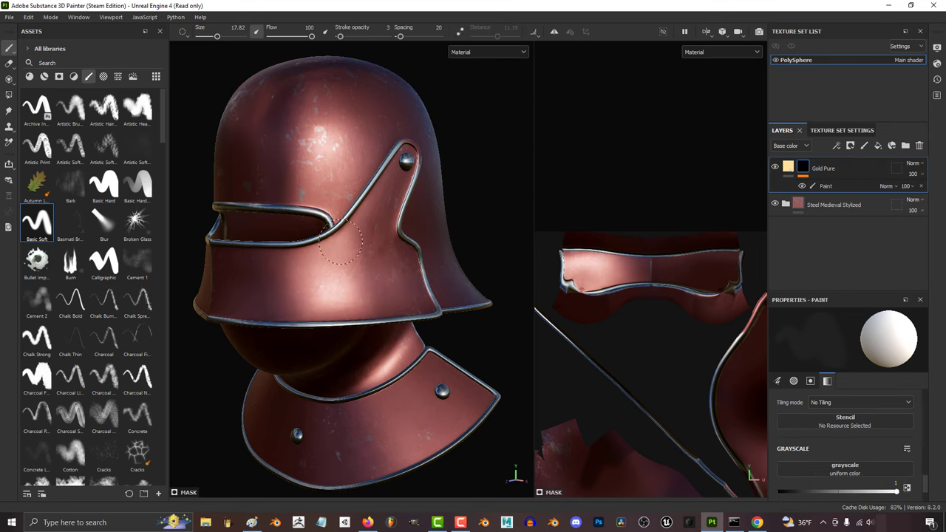
Step: Sample a colour, enable mirror symmetry, and paint mirrored gold strokes down helmet and gorget
key(p)
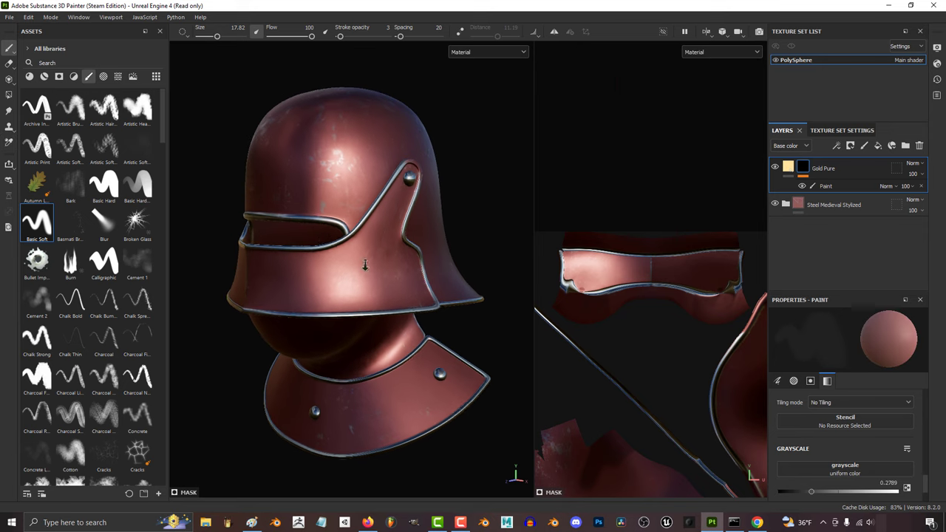
key(l)
mouse_move(364, 134)
mouse_down()
mouse_move(399, 222)
mouse_move(399, 275)
mouse_move(366, 275)
mouse_move(410, 286)
mouse_up()
mouse_move(423, 353)
mouse_down()
mouse_move(414, 396)
mouse_move(360, 427)
mouse_up()
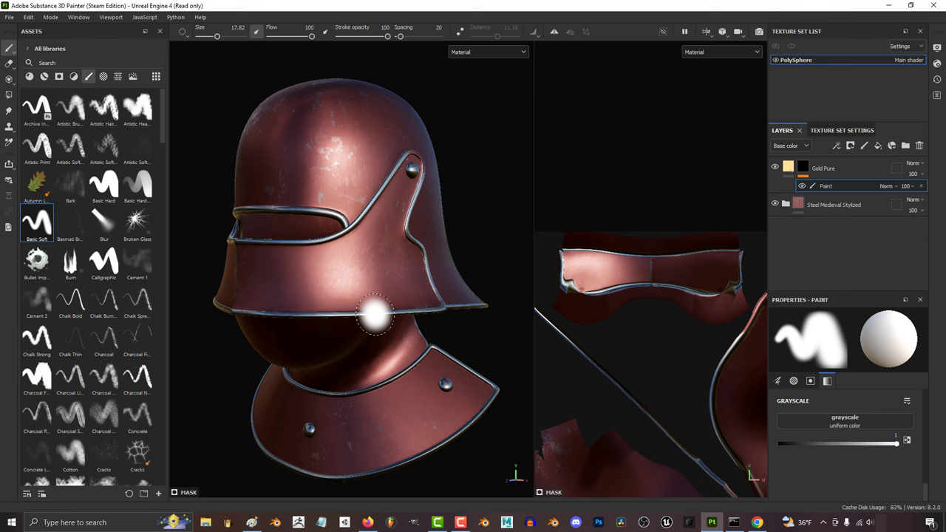
Step: Set the brush alpha to Arrow Bend Split
right_click(352, 249)
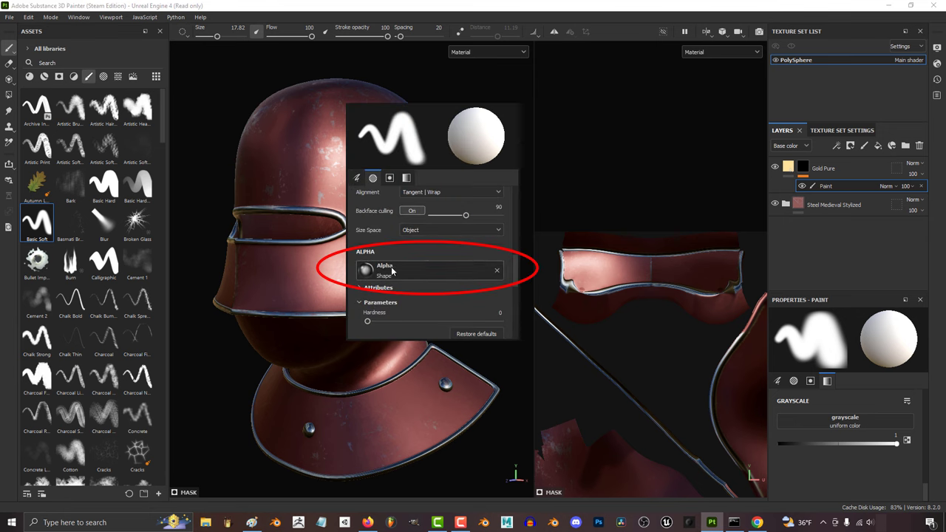
click(366, 271)
click(407, 355)
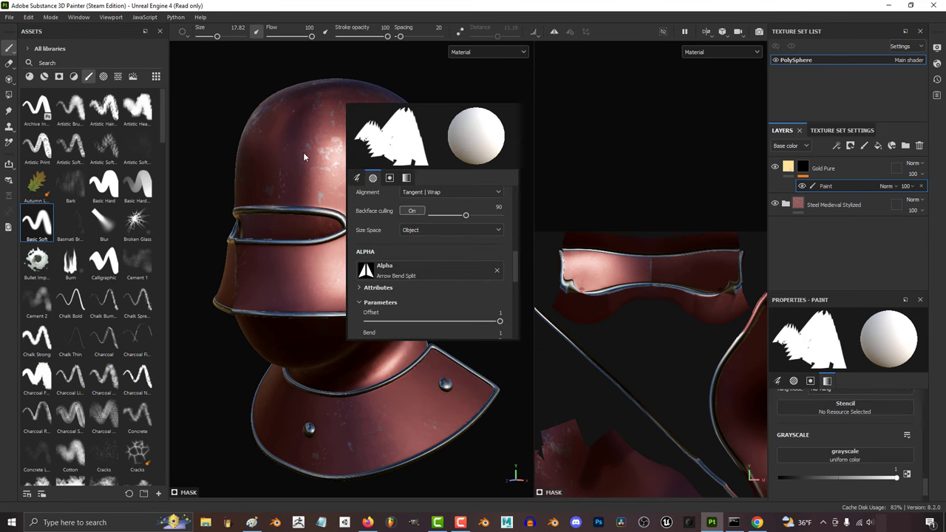
scroll(364, 299, up, 1)
scroll(364, 298, up, 1)
scroll(364, 298, up, 1)
scroll(365, 298, up, 1)
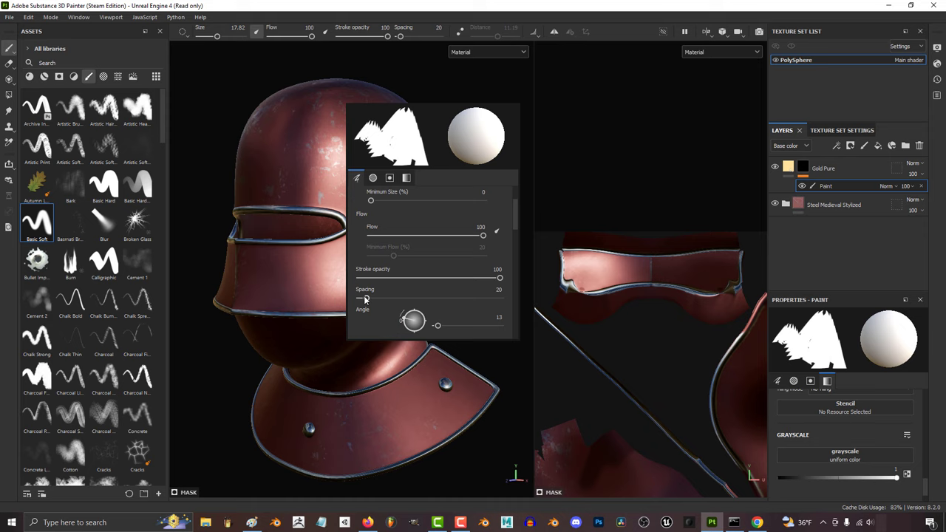
Step: Paint S-shaped and widely spaced gold arrow trails, undoing each
mouse_move(338, 100)
mouse_down()
mouse_move(350, 272)
mouse_move(274, 384)
mouse_move(480, 388)
mouse_up()
key(ctrl+z)
drag(399, 36, 416, 36)
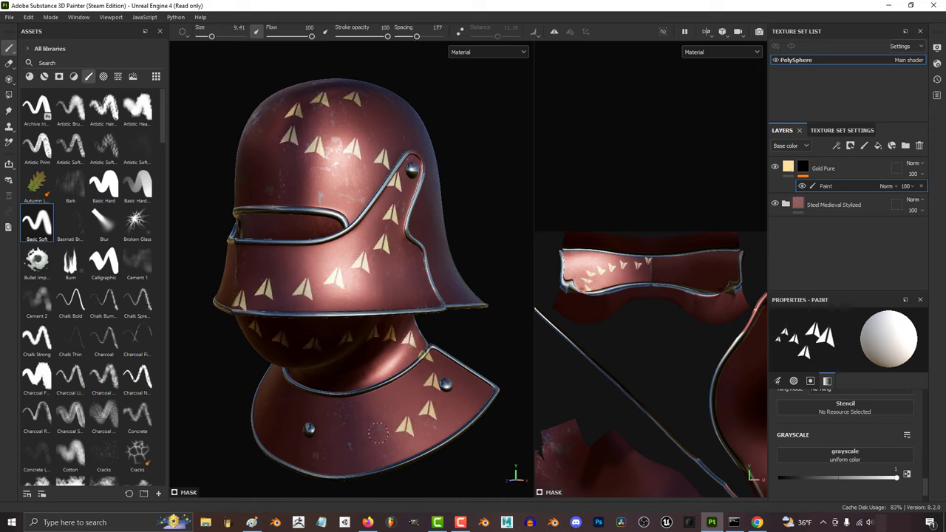
key(ctrl+z)
Step: Enable Follow Path so the arrows turn along the stroke direction
right_click(359, 231)
scroll(359, 232, down, 1)
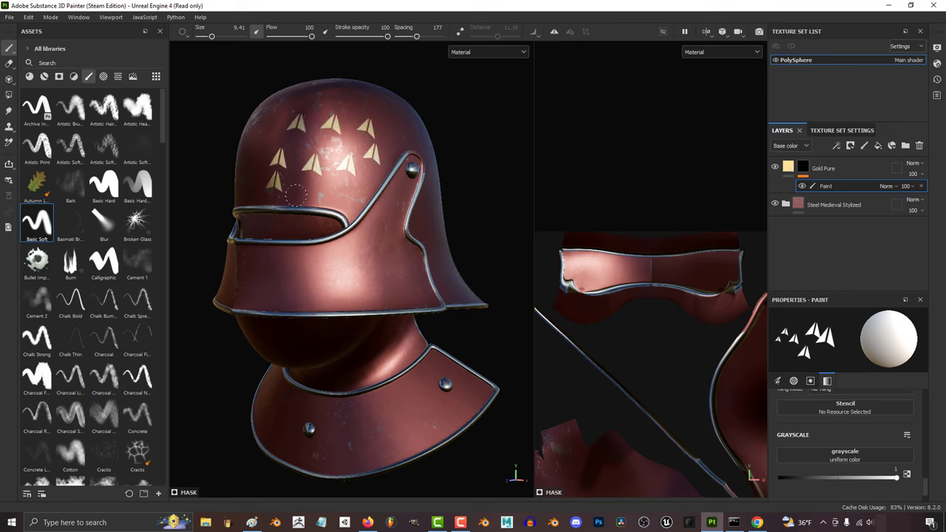
key(ctrl+z)
right_click(362, 190)
scroll(363, 189, down, 1)
click(402, 209)
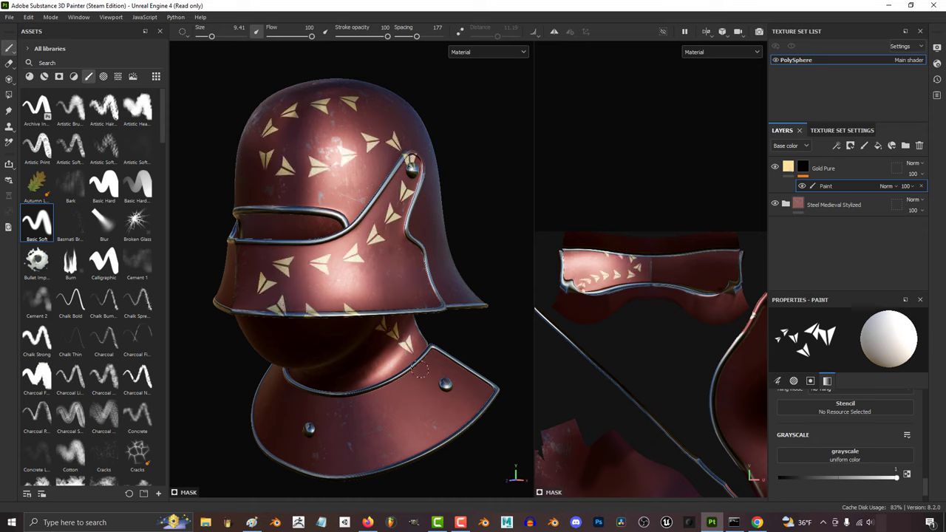
Step: Rotate the arrow stamps to about 178 degrees and test-paint along helmet and gorget
key(ctrl+z)
right_click(355, 155)
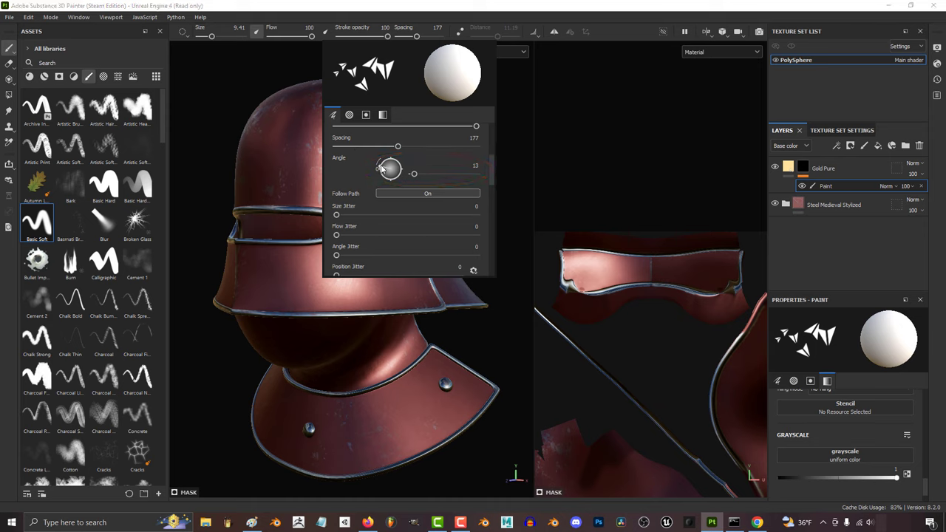
drag(381, 169, 419, 173)
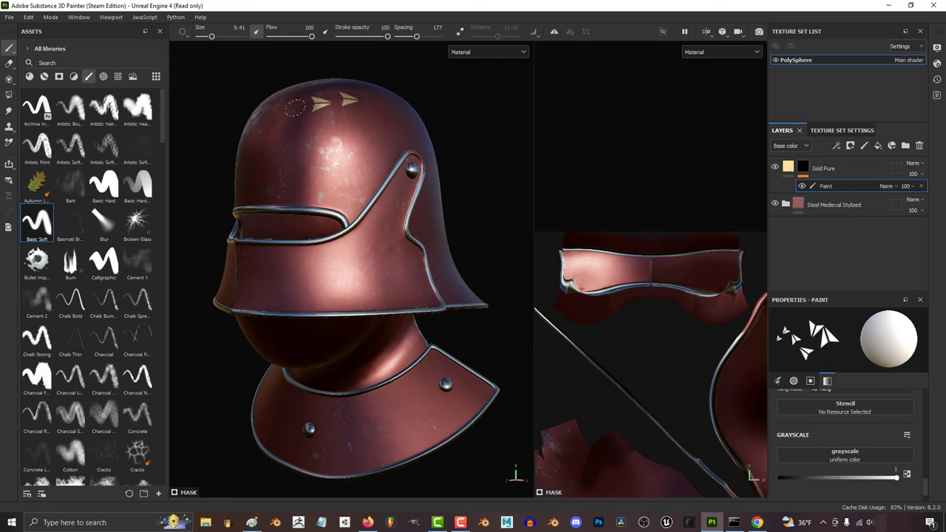
drag(301, 243, 318, 428)
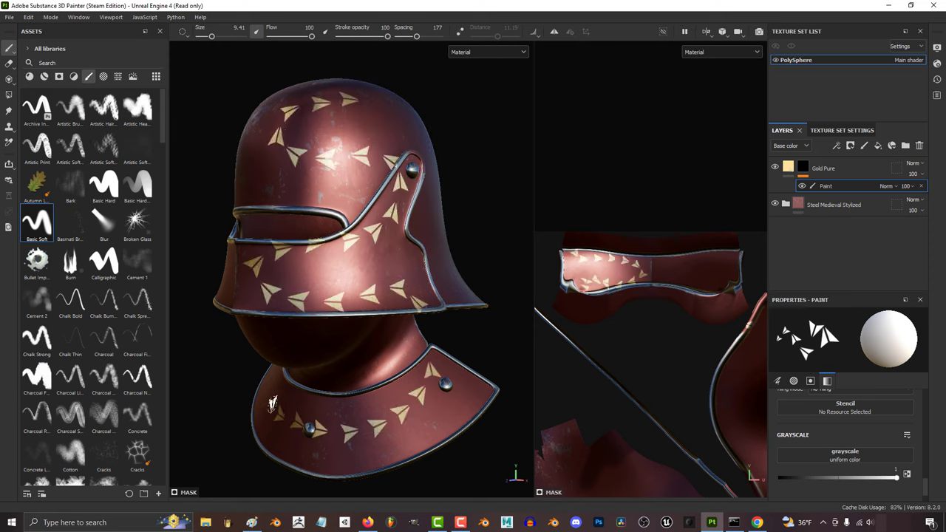
key(ctrl+z)
Step: Set the arrow angle to 92 degrees and test-paint an arc on the dome
right_click(369, 156)
drag(396, 166, 400, 157)
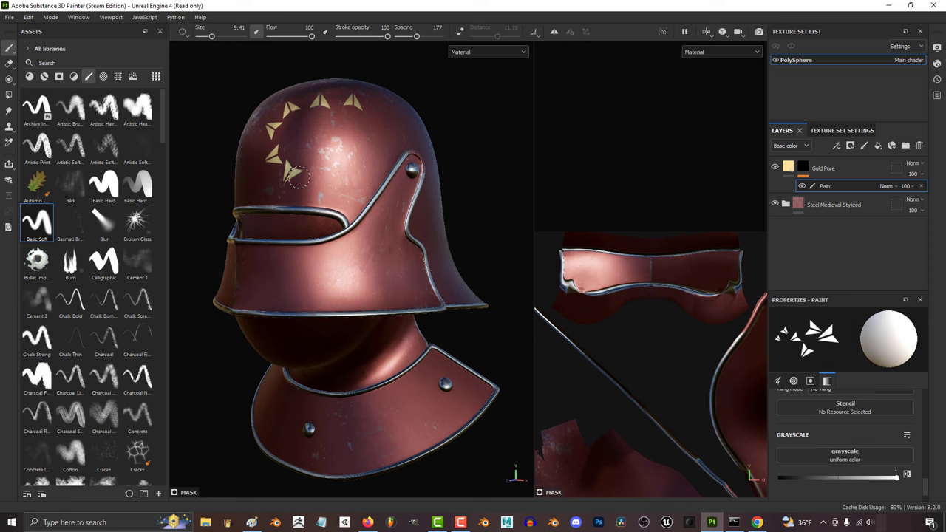
drag(354, 269, 399, 421)
key(ctrl+z)
Step: Adjust jitter settings and test-paint a laurel-like arrow trail across the dome
right_click(370, 323)
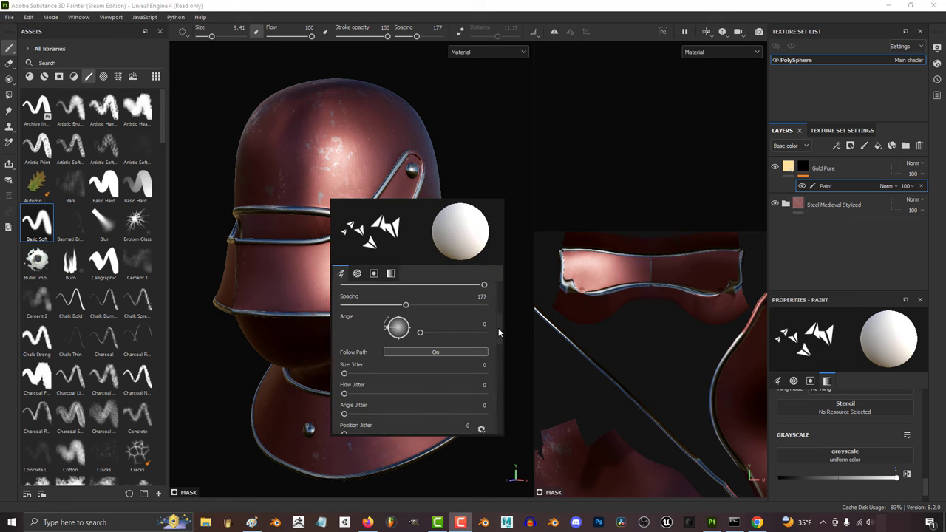
scroll(500, 329, down, 1)
scroll(500, 334, down, 2)
scroll(499, 338, down, 2)
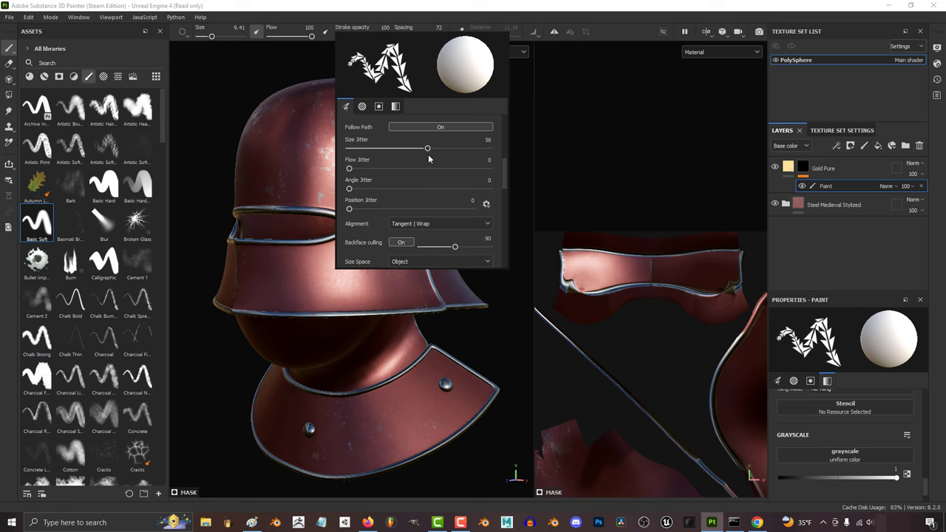
drag(369, 107, 292, 296)
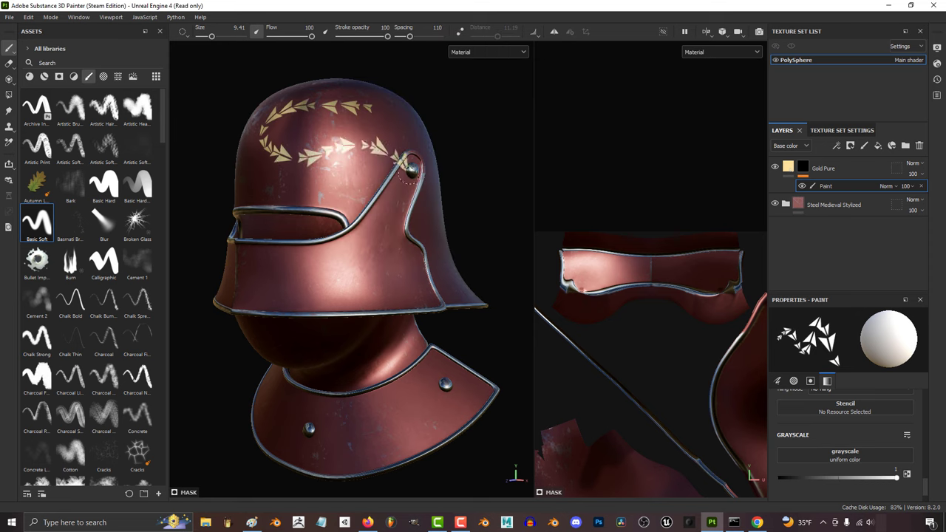
key(ctrl+z)
Step: Push position jitter near maximum and paint scattered arrows over helmet and gorget
right_click(361, 88)
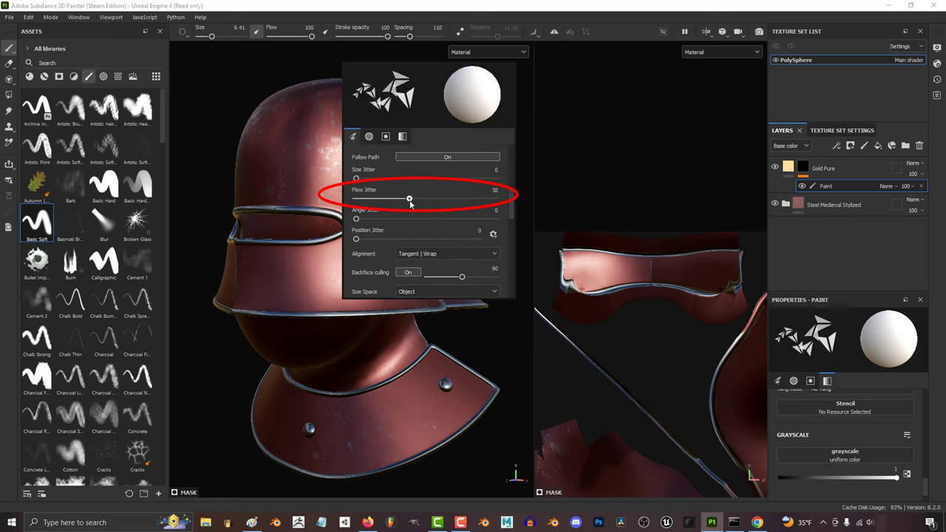
drag(361, 89, 344, 388)
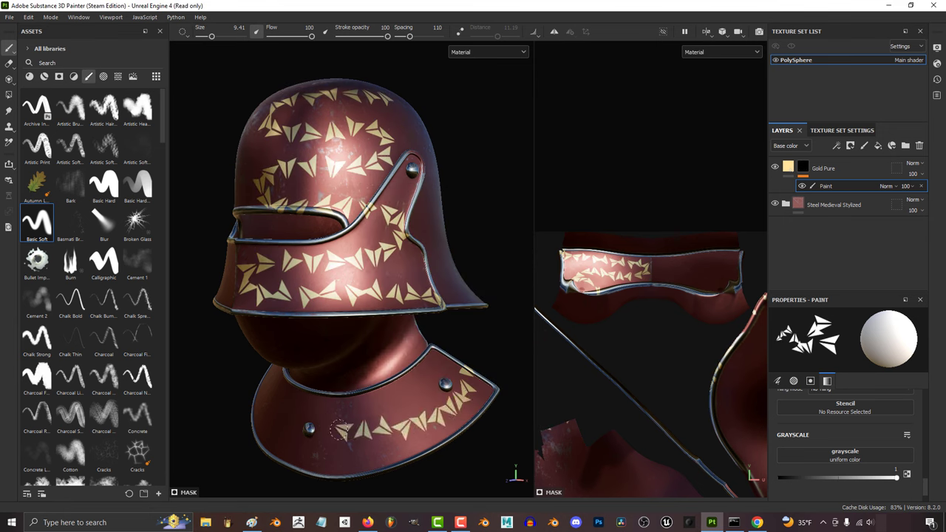
drag(391, 240, 469, 242)
drag(296, 111, 329, 410)
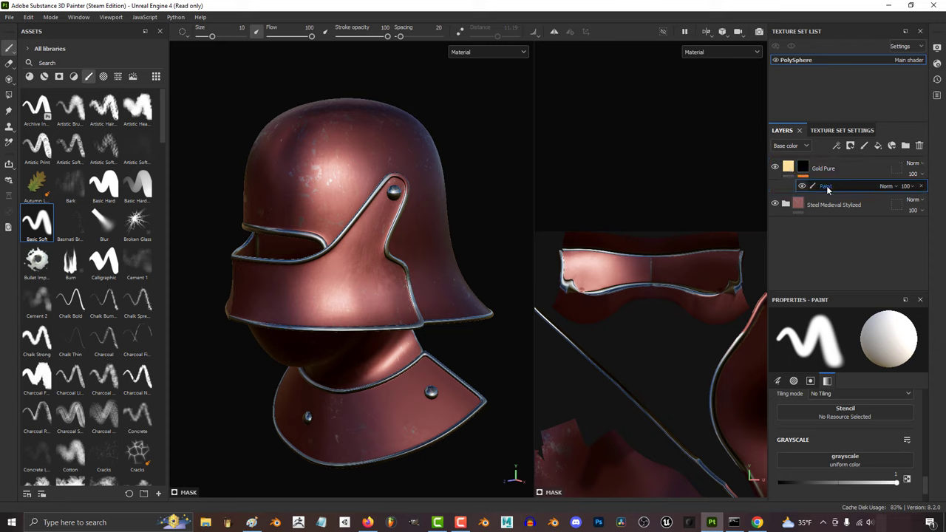
Step: Add a new paint layer and stamp Bullet Impact holes across the helmet
mouse_move(354, 152)
mouse_down()
mouse_move(299, 185)
mouse_move(273, 181)
mouse_move(317, 194)
mouse_up()
key(ctrl+z)
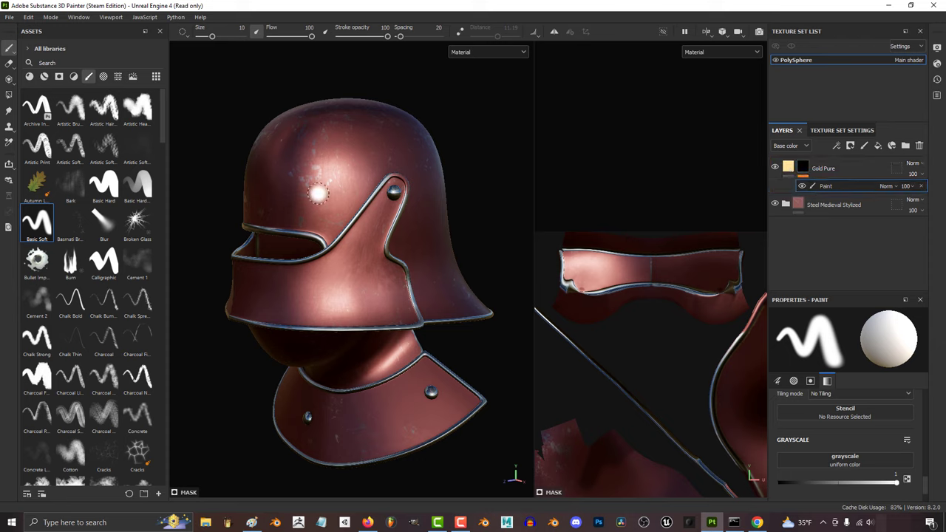
click(863, 146)
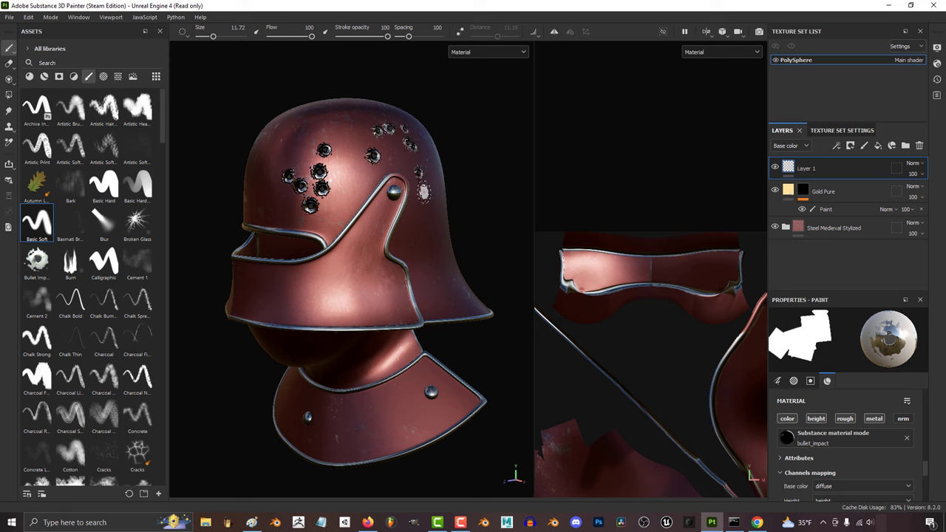
drag(378, 255, 317, 305)
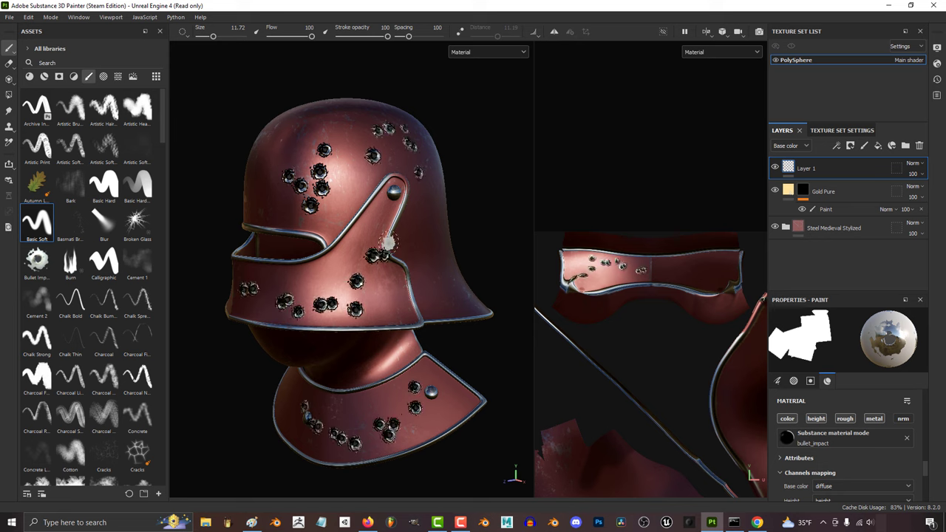
Step: Undo the bullet holes and open the Cracks brush settings
key(ctrl+z)
key(ctrl+z)
key(ctrl+z)
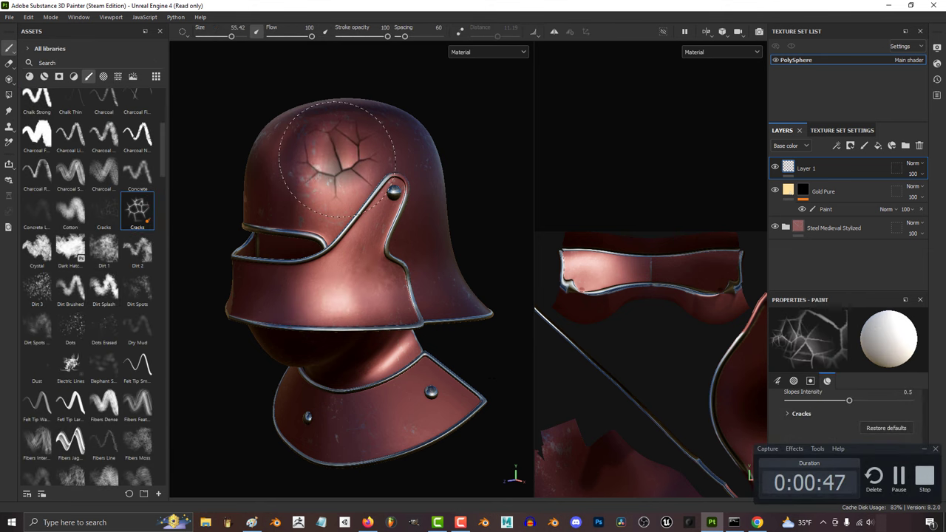
right_click(336, 159)
scroll(503, 202, down, 3)
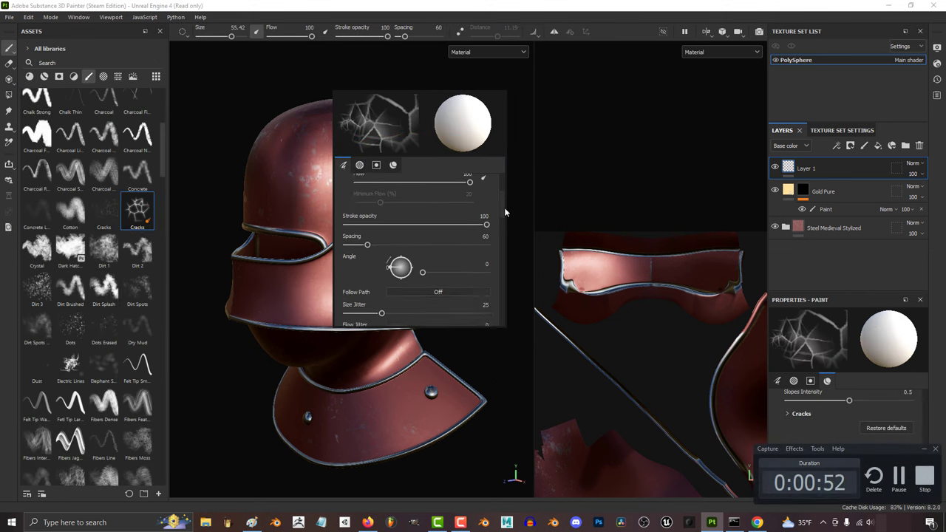
Step: Load the Electric Lines brush and scroll through its parameters
click(70, 362)
scroll(502, 199, down, 3)
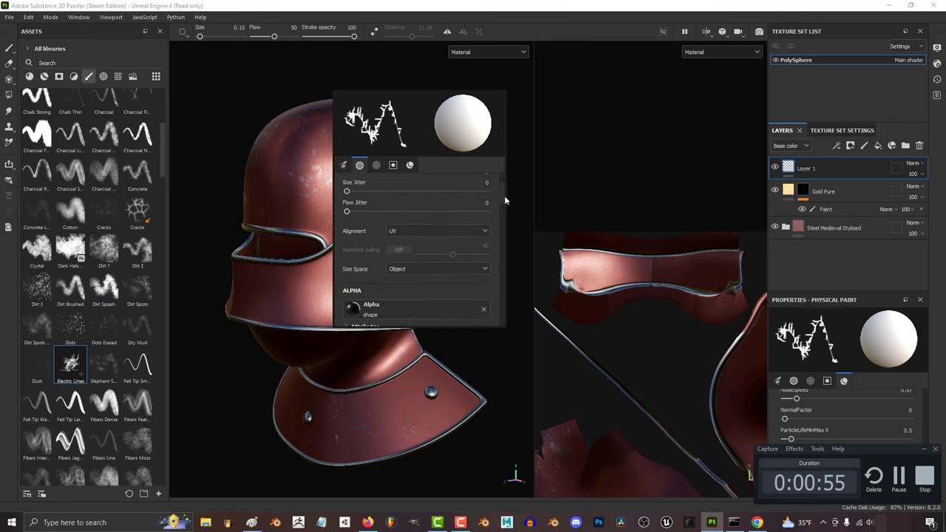
scroll(504, 198, down, 2)
scroll(503, 214, down, 3)
scroll(503, 243, down, 3)
scroll(487, 273, down, 3)
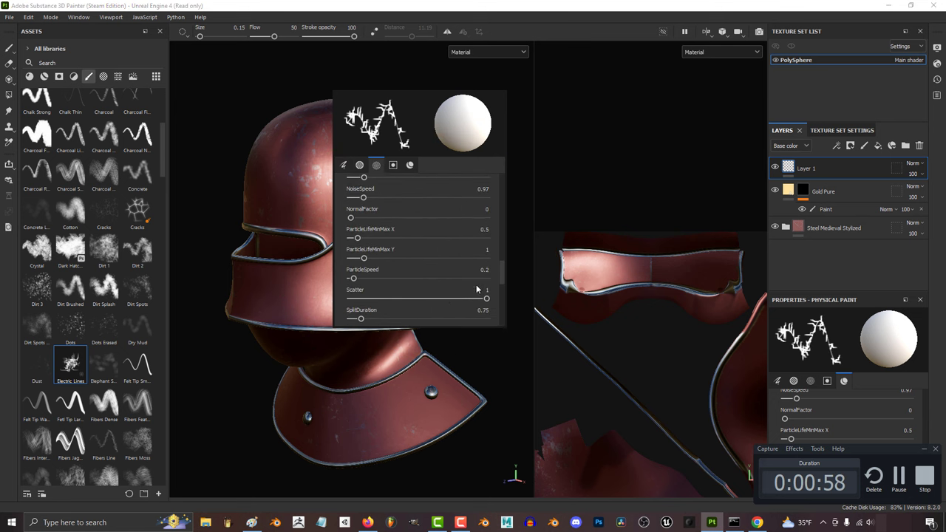